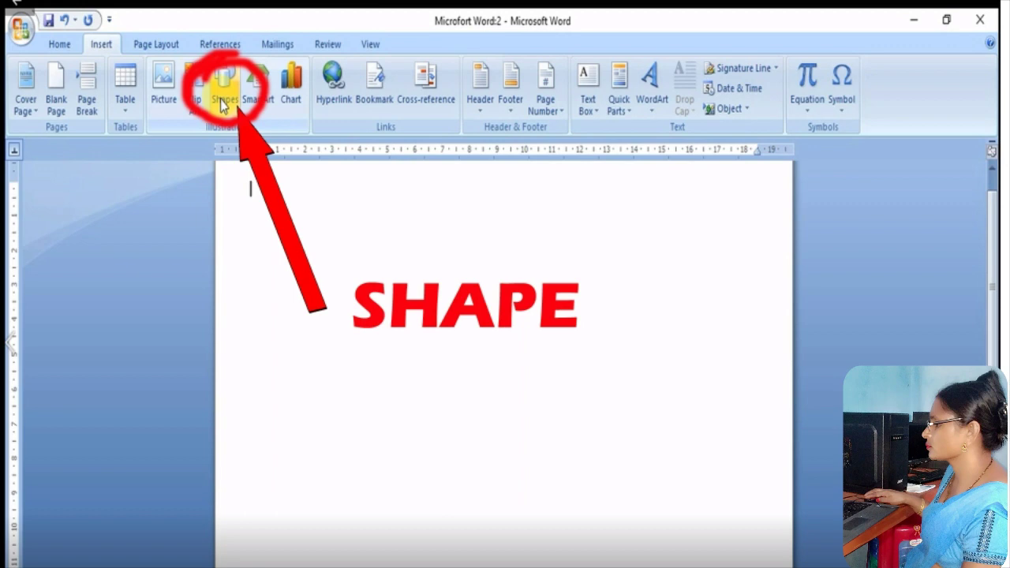
# - Open the Shapes gallery to draw the light-blue rounded rectangle card body
pyautogui.click(220, 99)
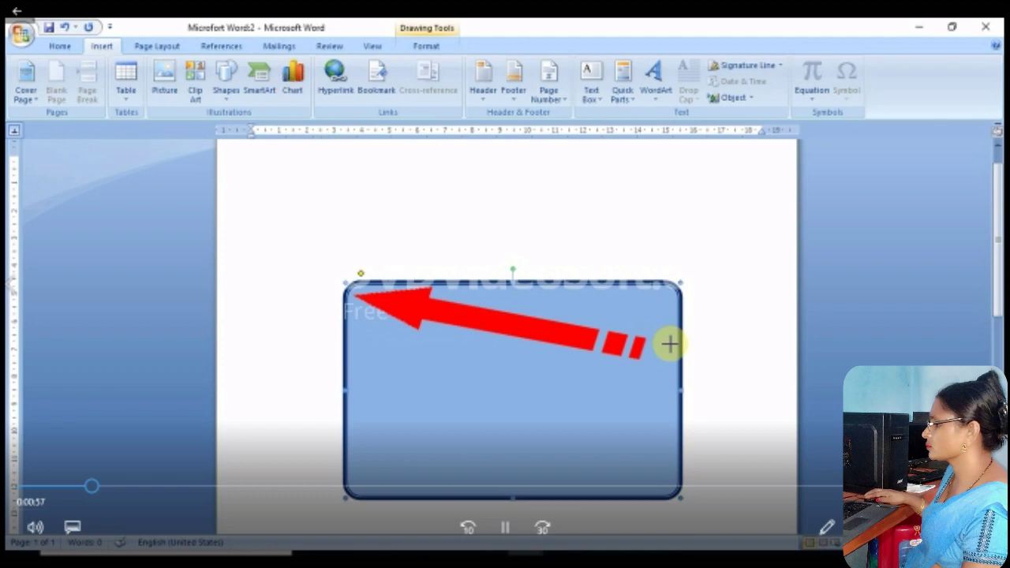
# - Close the freeform wavy shape that forms the yellow header across the card's top
pyautogui.doubleClick(668, 344)
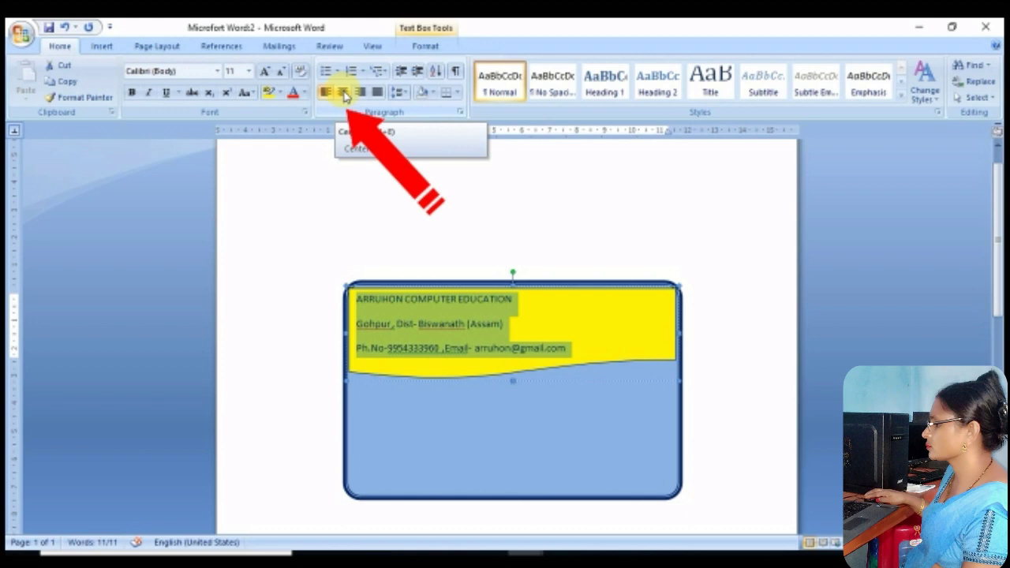
# - Center the three institute header lines within the yellow band
pyautogui.click(344, 94)
pyautogui.click(938, 101)
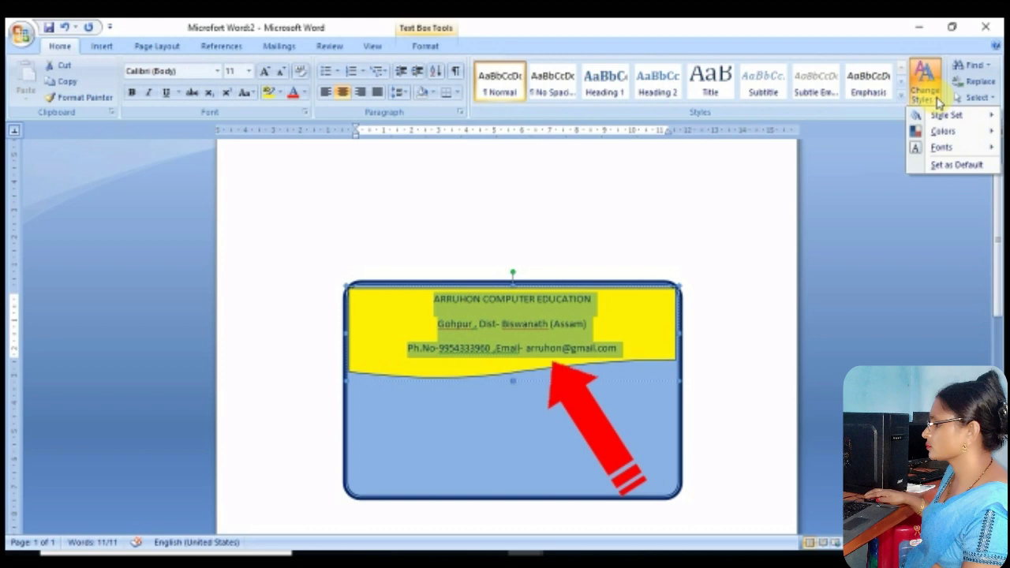
pyautogui.moveTo(946, 114)
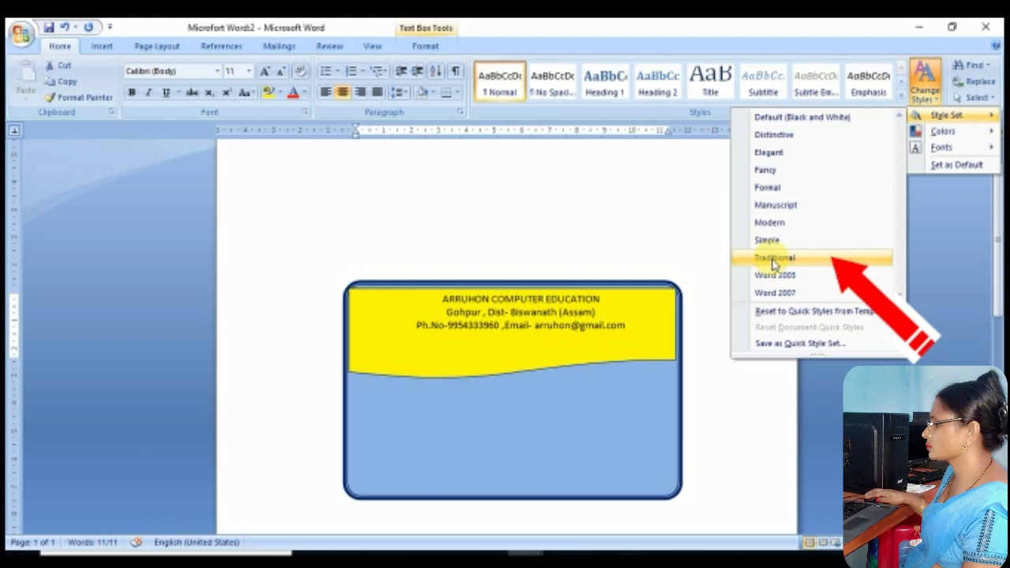
# - Apply the Traditional style set to the header text
pyautogui.click(774, 260)
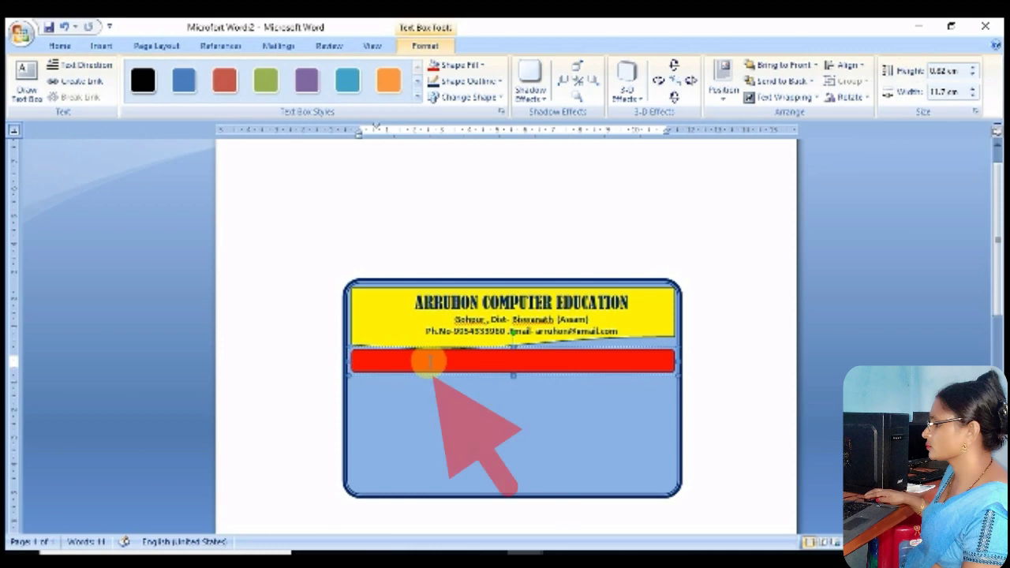
# - Label the red bar 'IDENTITY CARD' and make the text white
pyautogui.write('IDENTITY CARD')
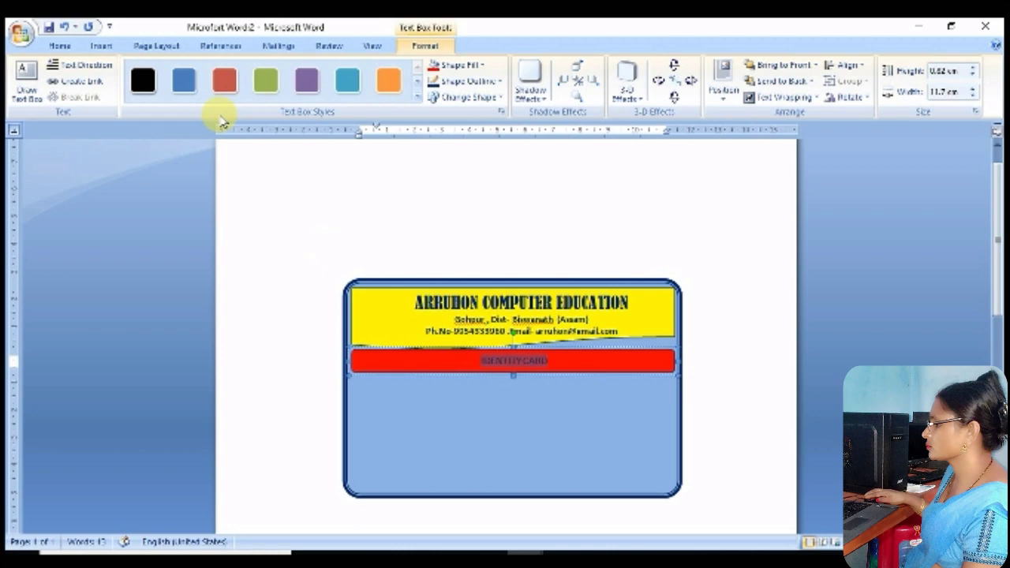
pyautogui.click(60, 46)
pyautogui.click(303, 91)
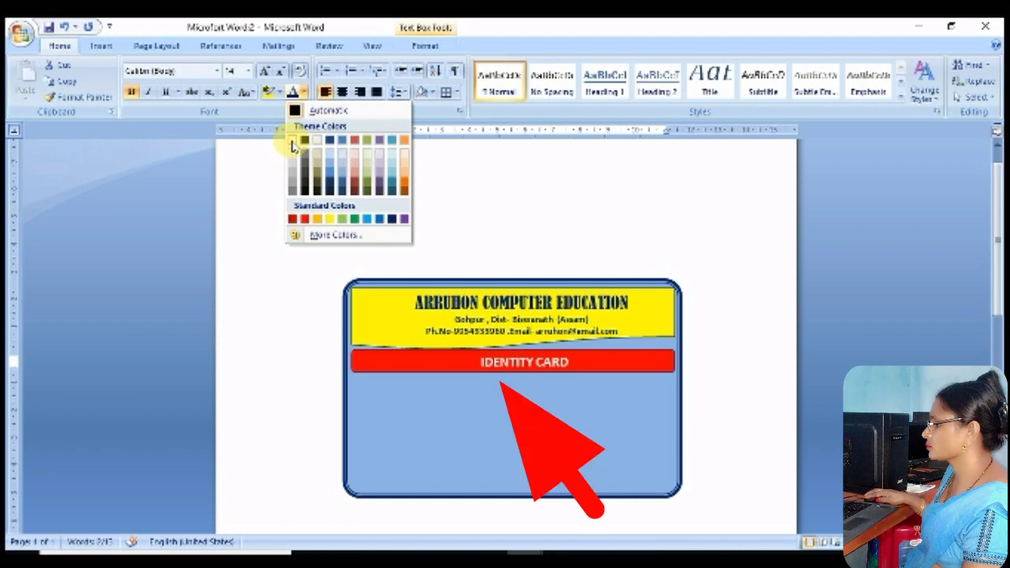
# - Add text to the new details box: the card's ID number line and 'Name-'
pyautogui.rightClick(376, 385)
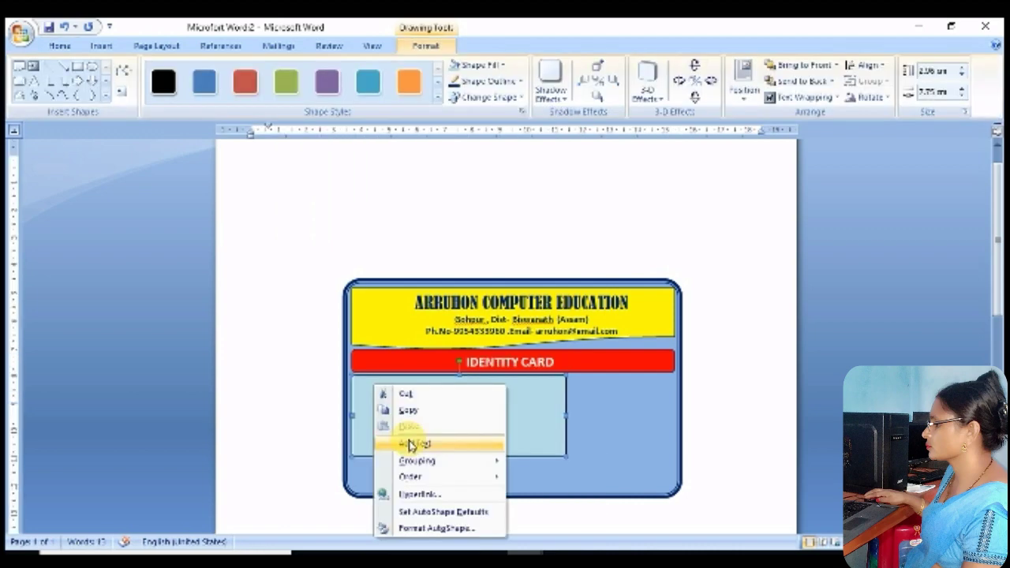
pyautogui.click(411, 445)
pyautogui.write('IDCARD- ACE 2345 Name-')
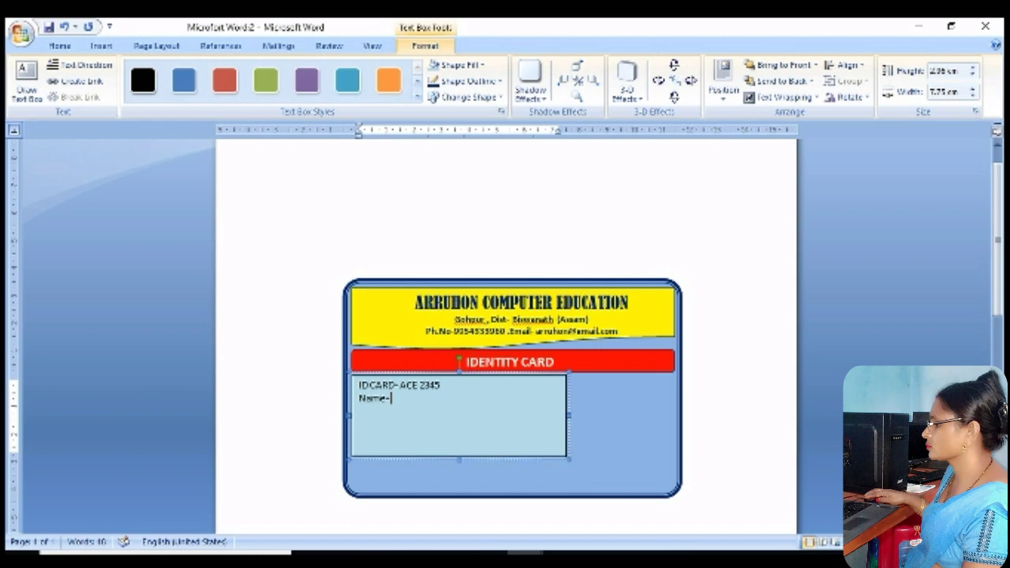
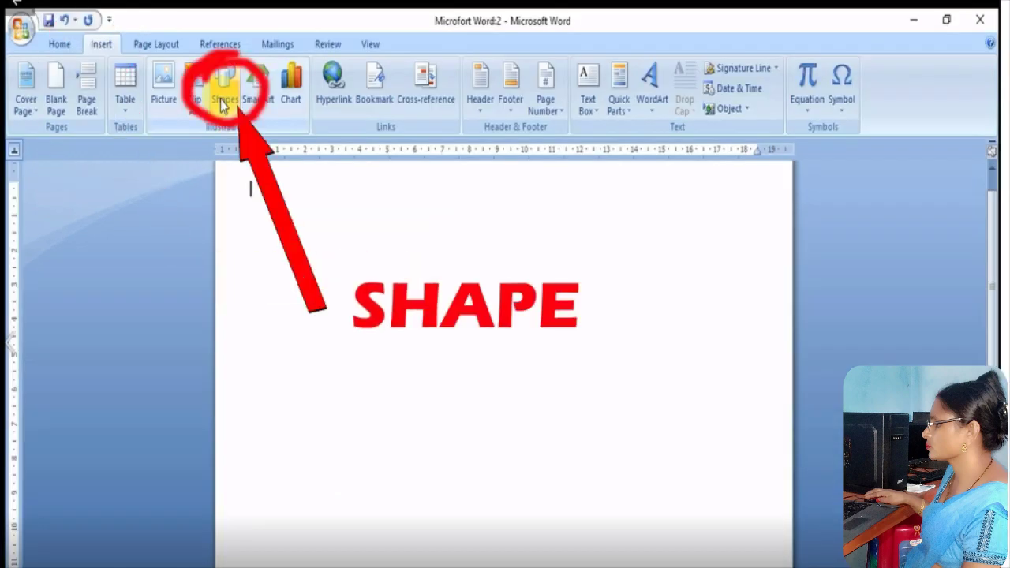
# - Open the Shapes gallery to draw the white photo-frame rectangle beside the details
pyautogui.click(221, 99)
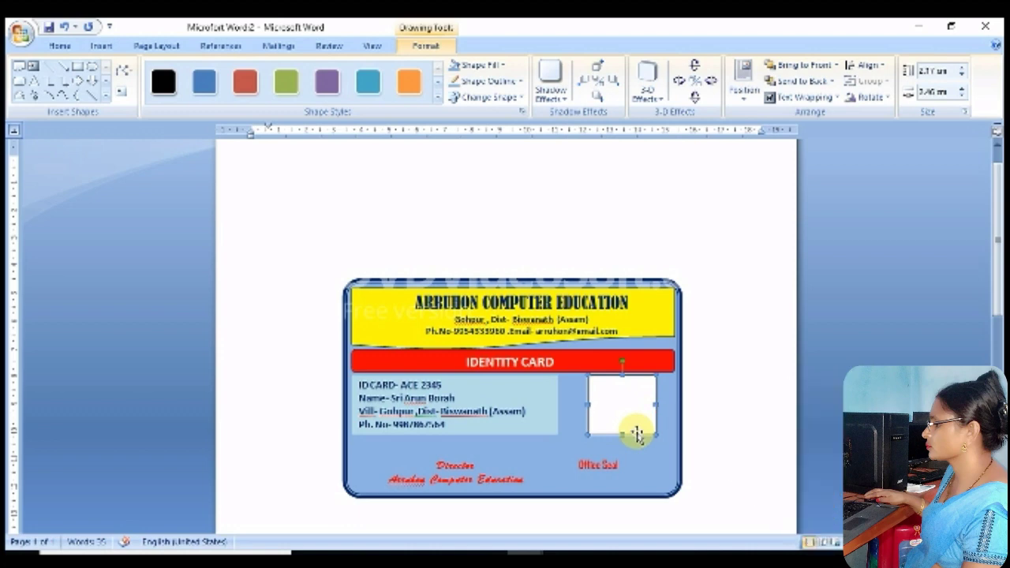
# - Insert the Untitled-3 silhouette picture from the Desktop into the white photo box
pyautogui.rightClick(636, 434)
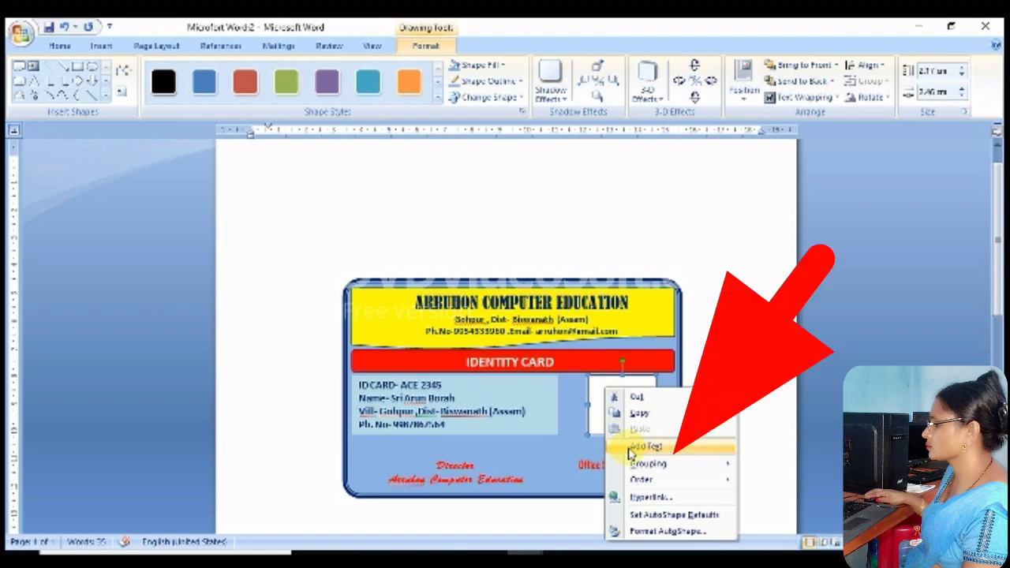
pyautogui.click(630, 447)
pyautogui.click(101, 45)
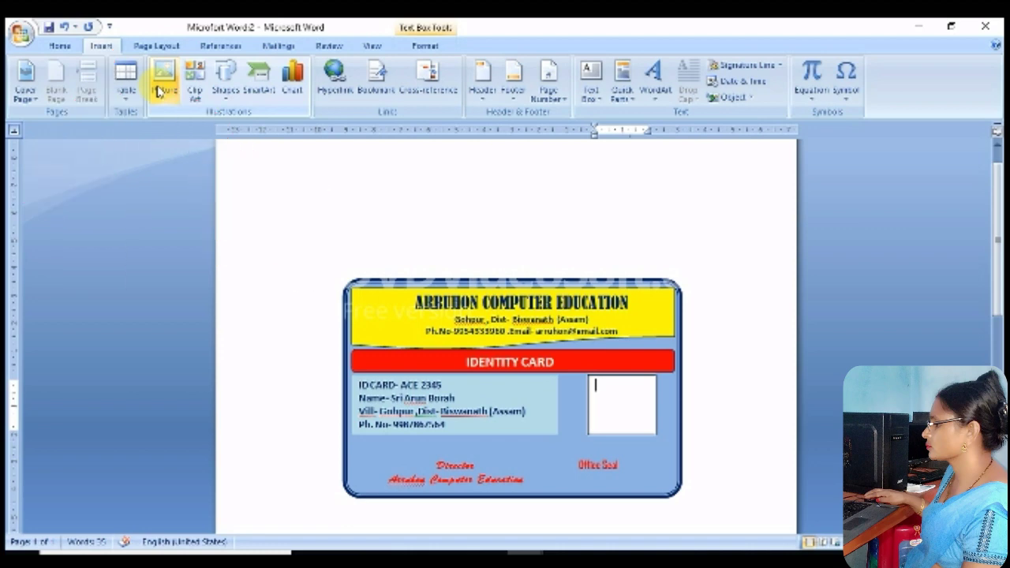
pyautogui.click(160, 88)
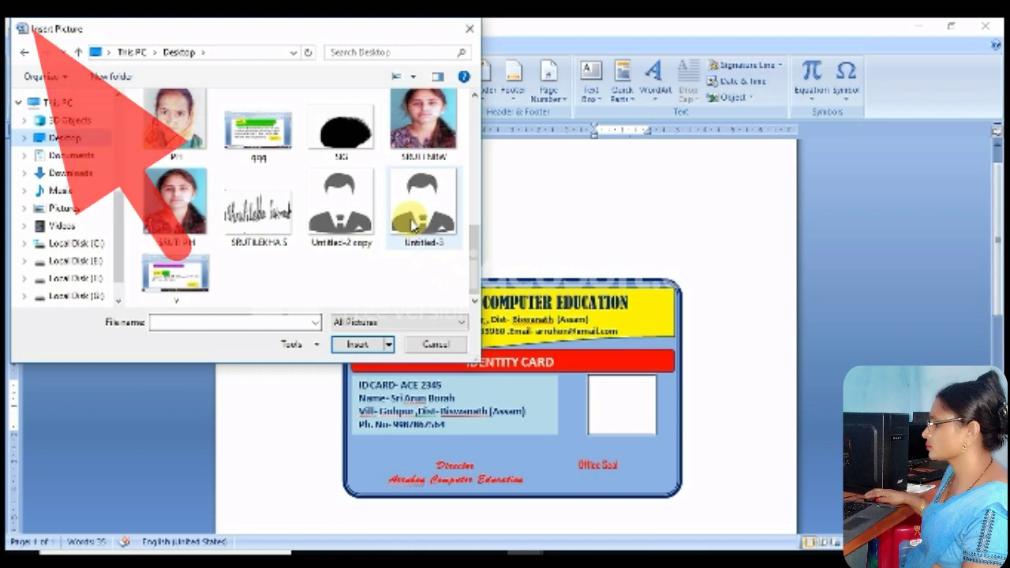
pyautogui.doubleClick(411, 225)
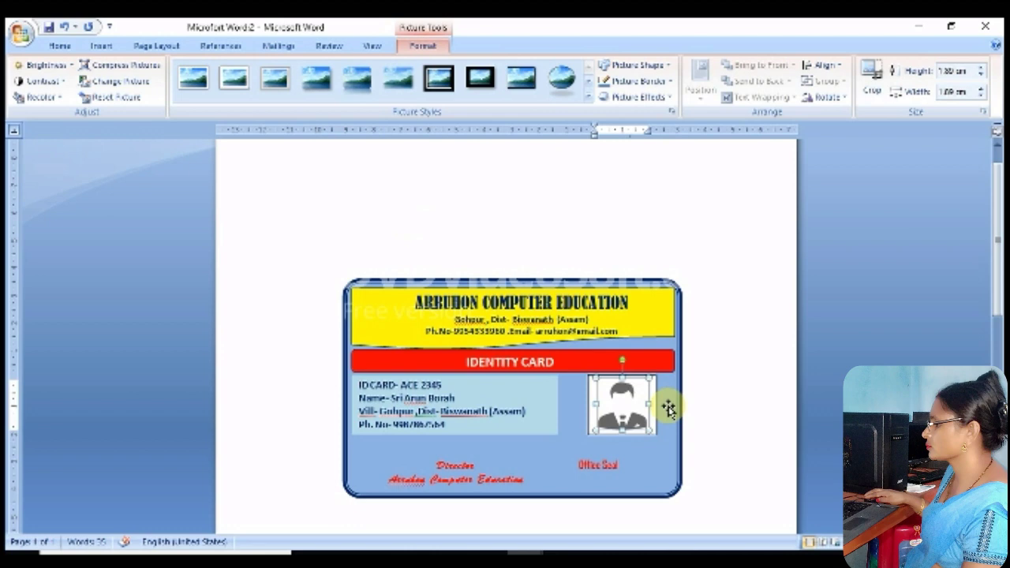
pyautogui.click(624, 467)
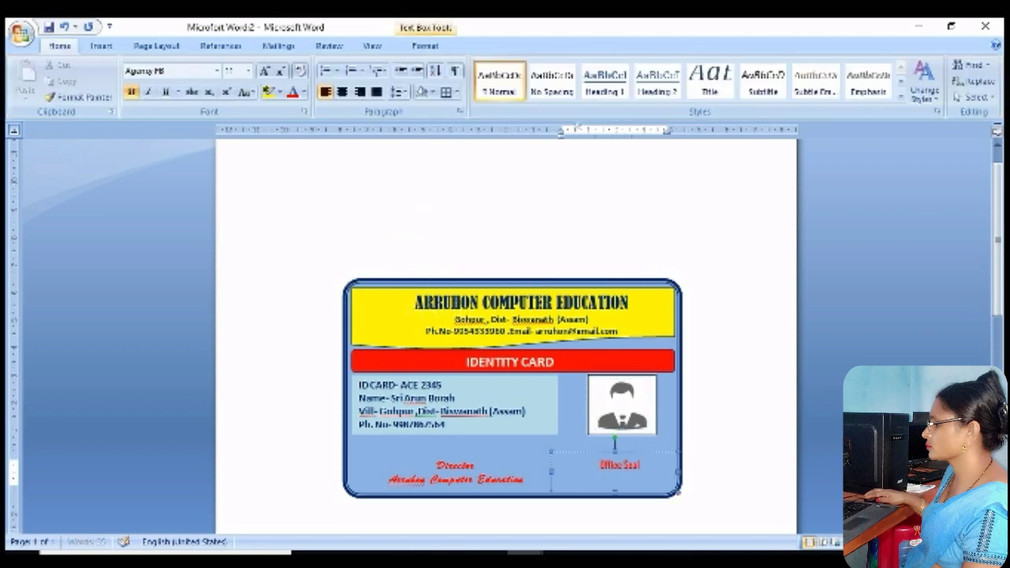